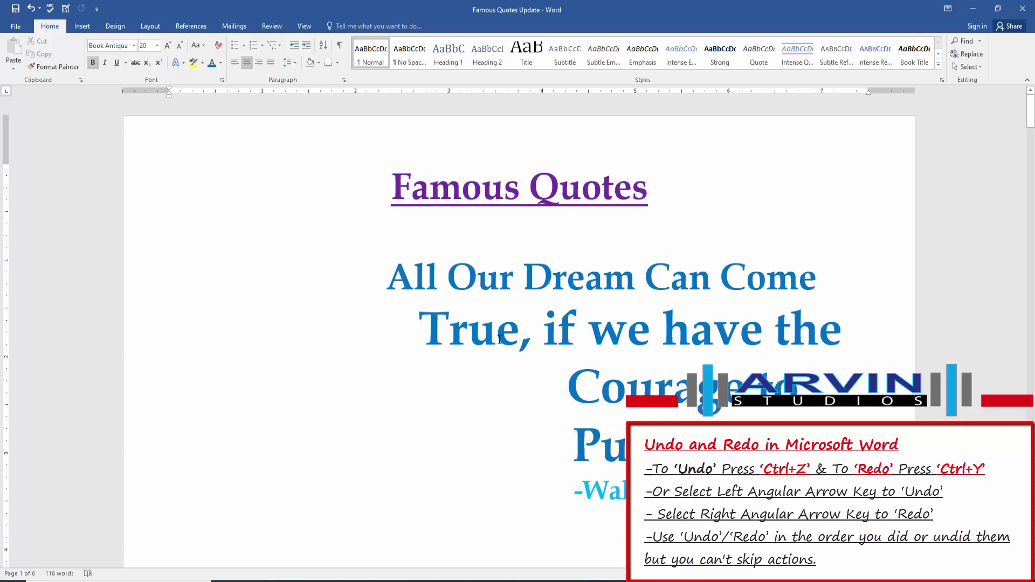
- Replace "Can Come" with "may be" in the first line of the quote
scroll(499, 340, "down", 3)
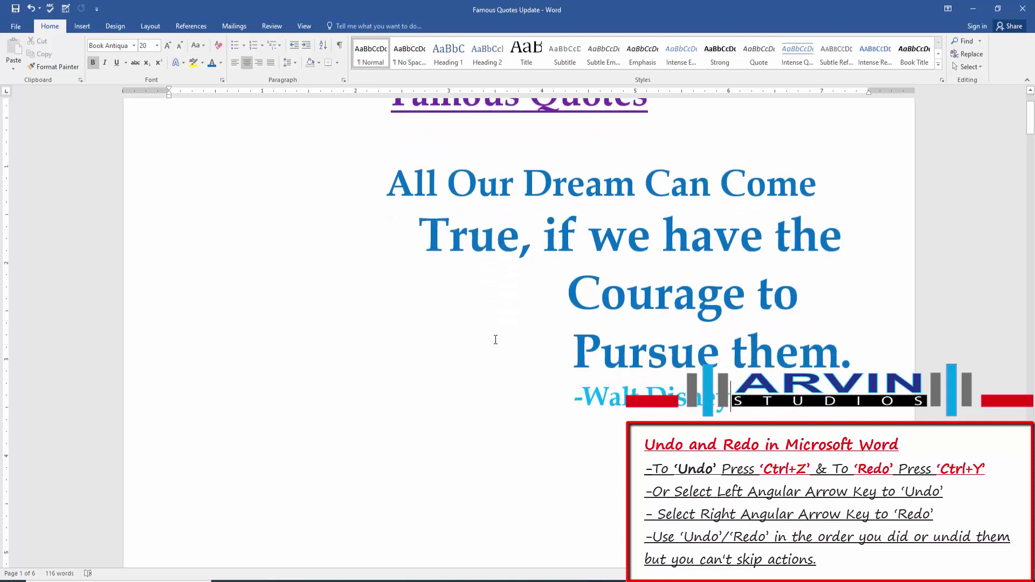
scroll(569, 368, "up", 2)
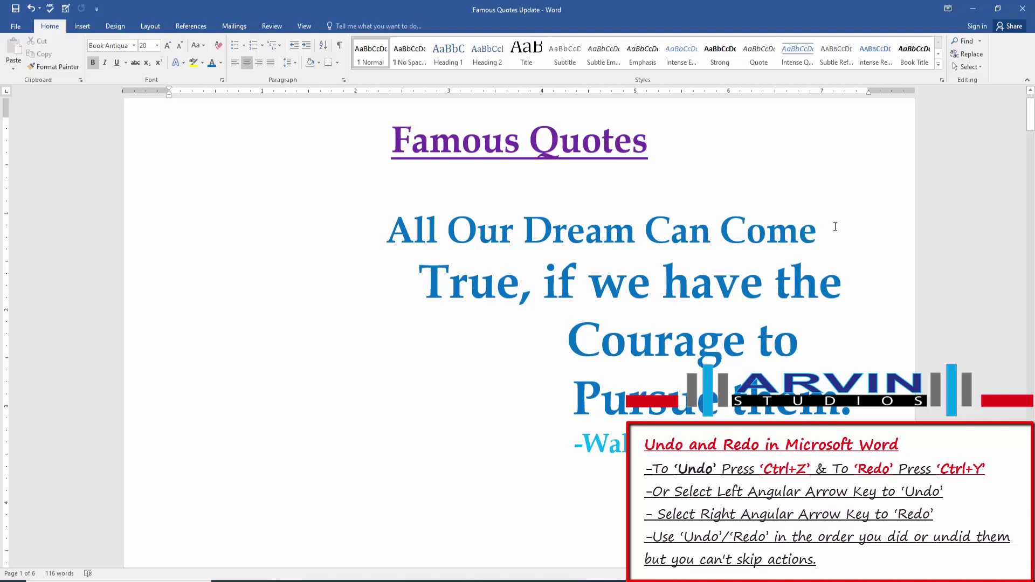
left_click_drag(834, 226, 655, 238)
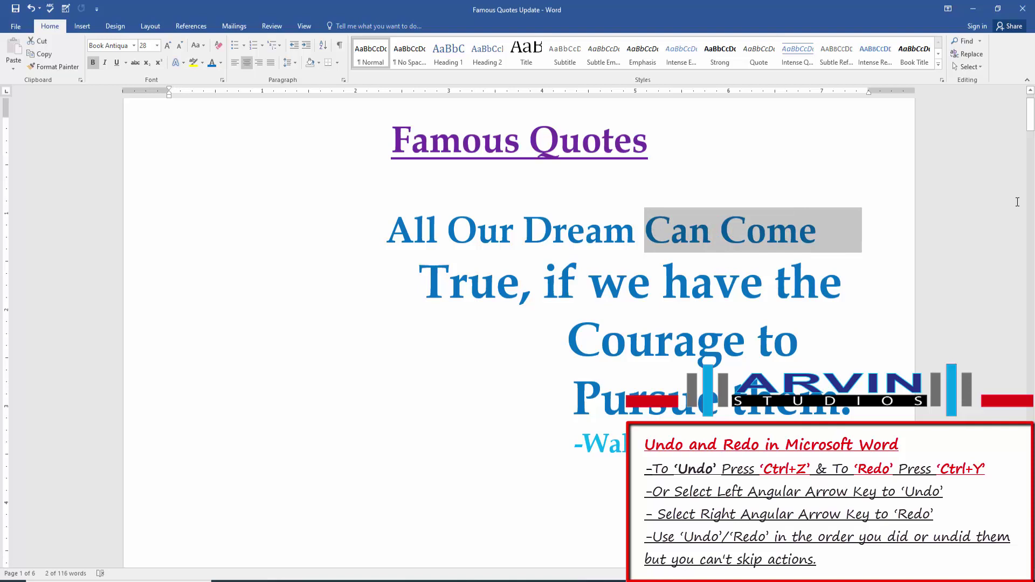
type("may")
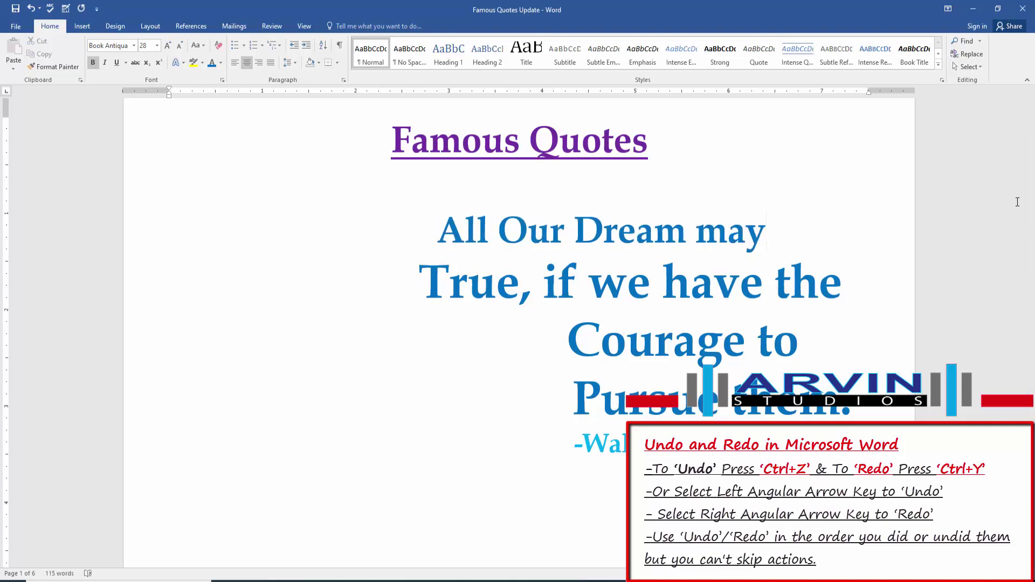
type(" be")
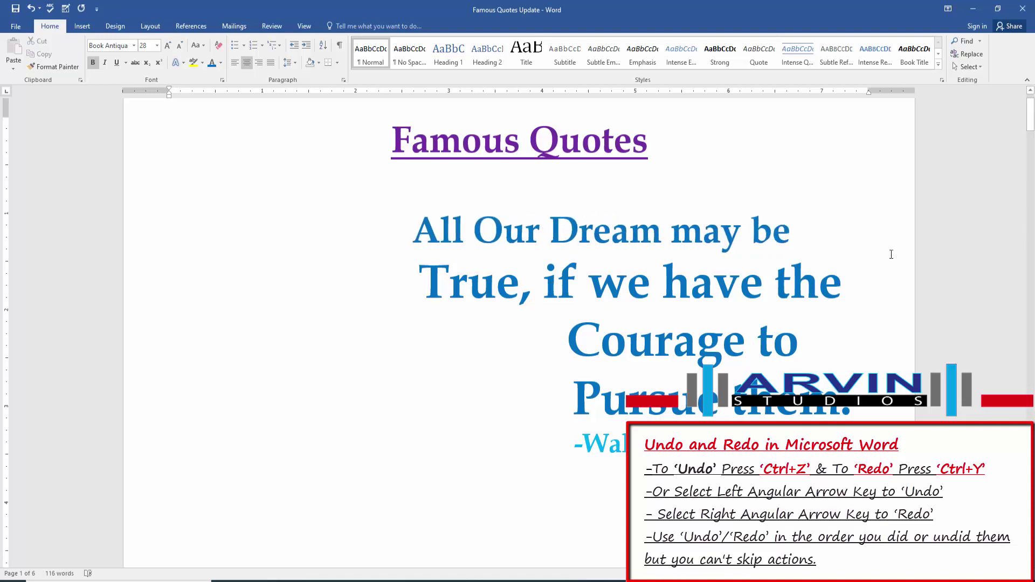
- Replace the word "True" with "False" in the second line of the quote
left_click_drag(519, 286, 426, 283)
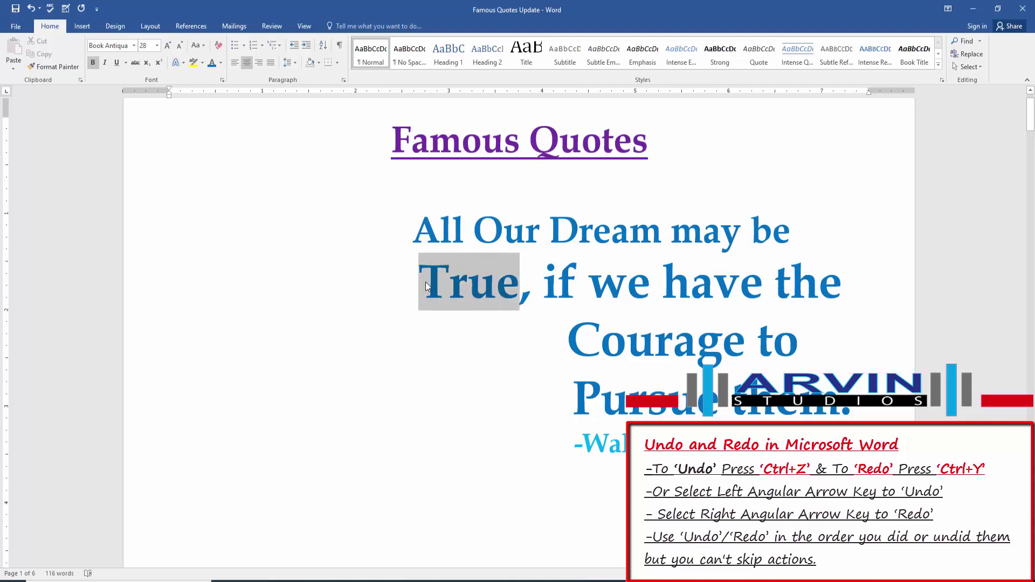
type("Fals")
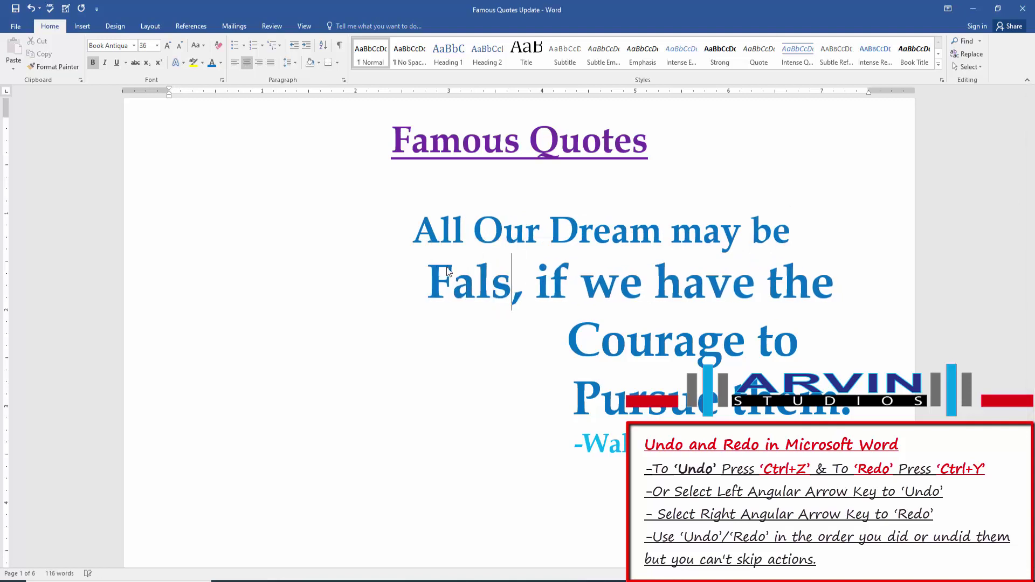
type("e")
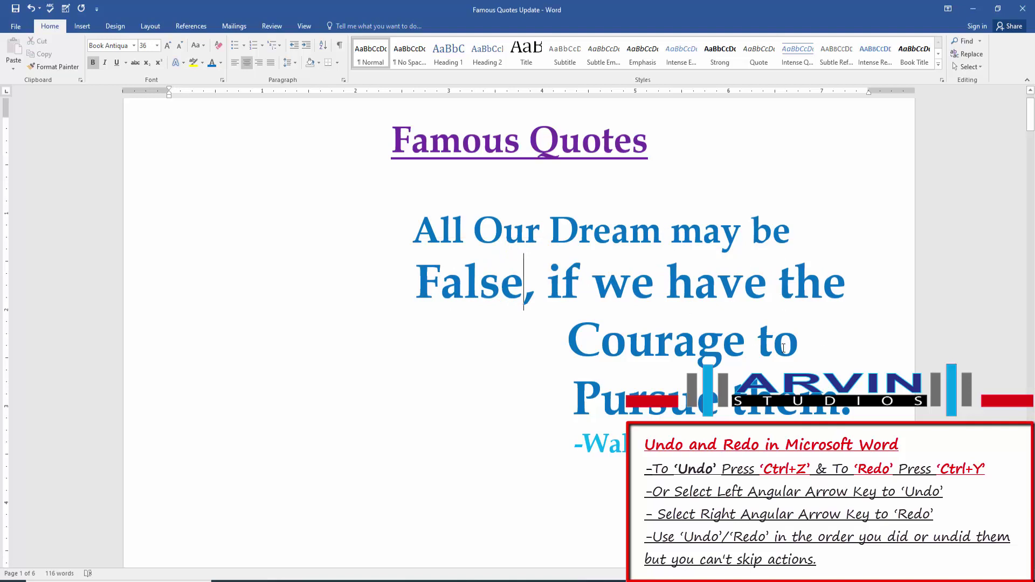
- Insert "don't" before "have" in the second line of the quote
left_click(672, 284)
type("d")
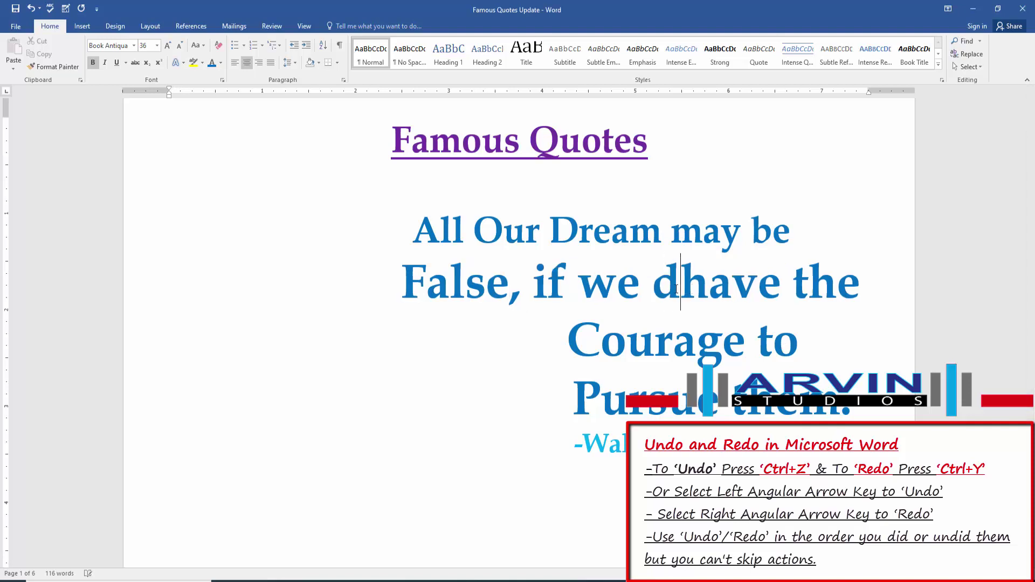
type("o")
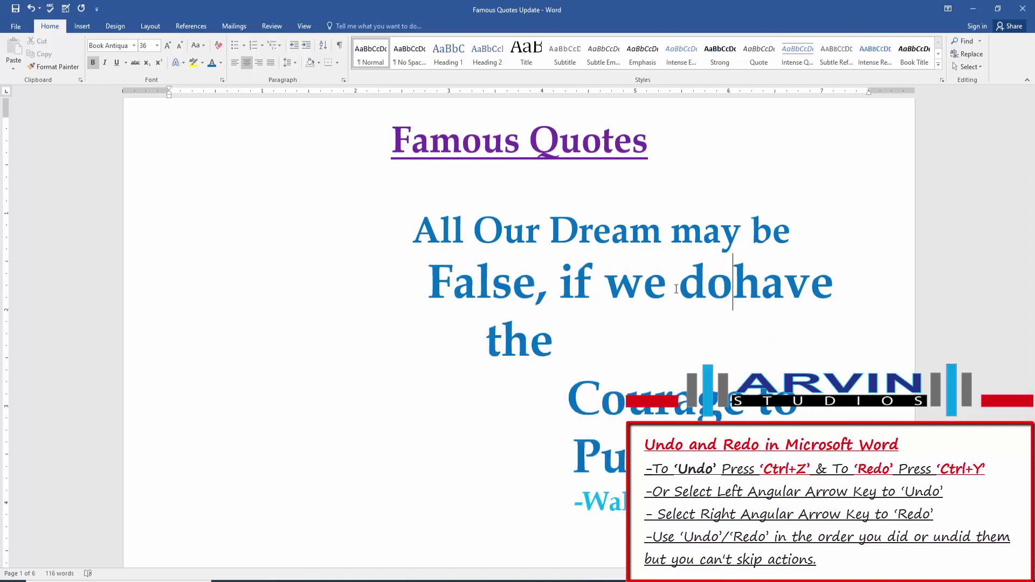
type("n't")
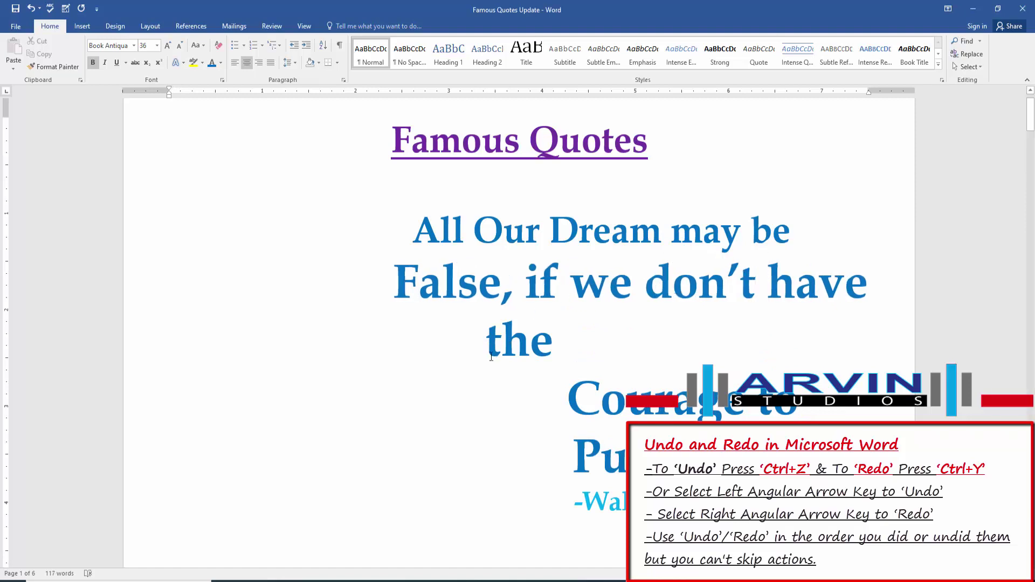
- Delete several leading spaces before "Courage to" to shift that line of the quote
left_click(488, 340)
left_click(560, 411)
left_click(570, 411)
key("BackSpace")
key("BackSpace")
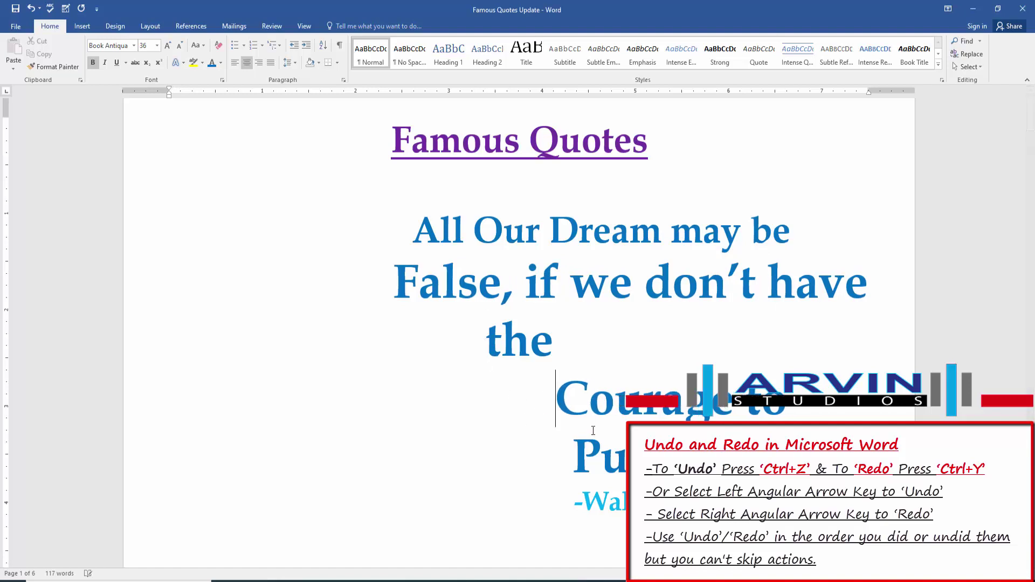
key("BackSpace")
key("BackSpace")
key("BackSpace")
key("BackSpace")
key("BackSpace")
key("BackSpace")
left_click_drag(514, 401, 742, 394)
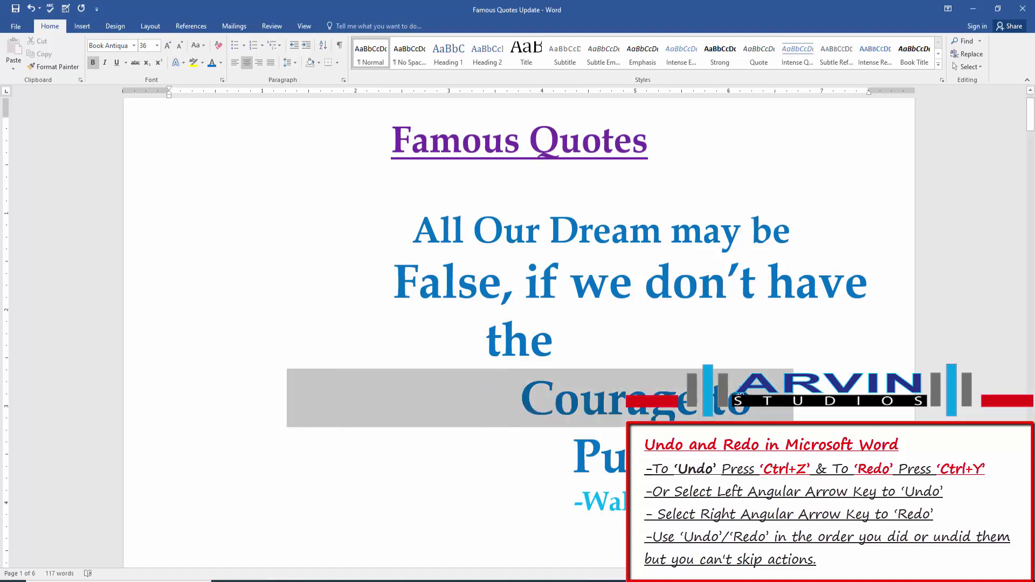
left_click(486, 342)
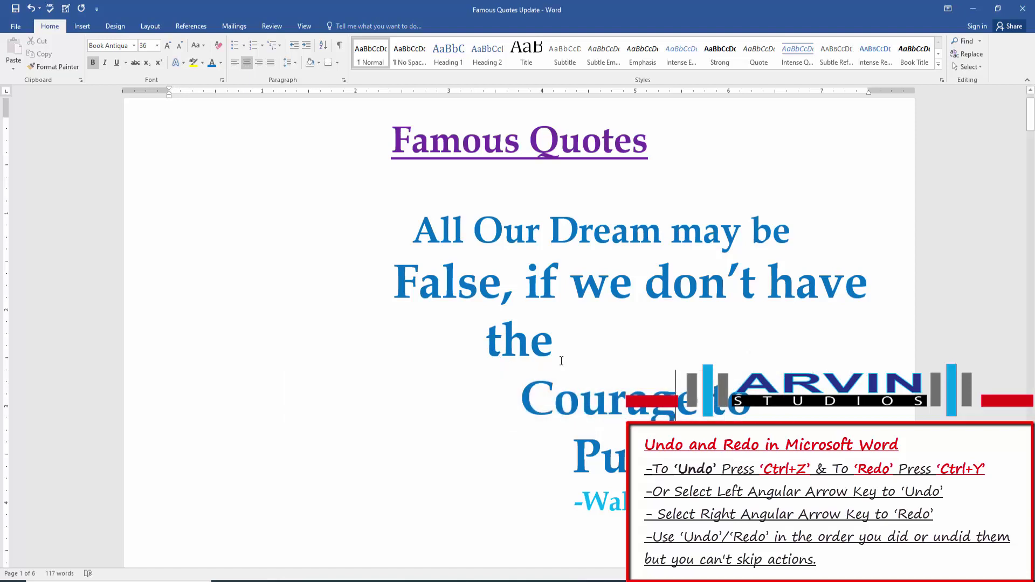
- Enlarge the font of the whole quote without its author line, and shrink it to 28 pt
left_click_drag(766, 464, 426, 209)
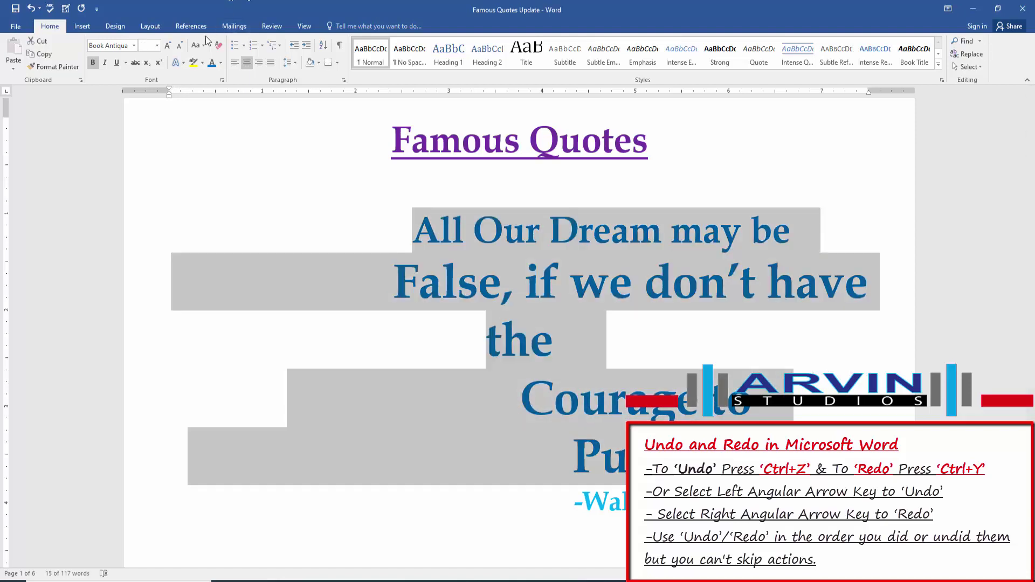
left_click(169, 47)
left_click(168, 46)
left_click(180, 48)
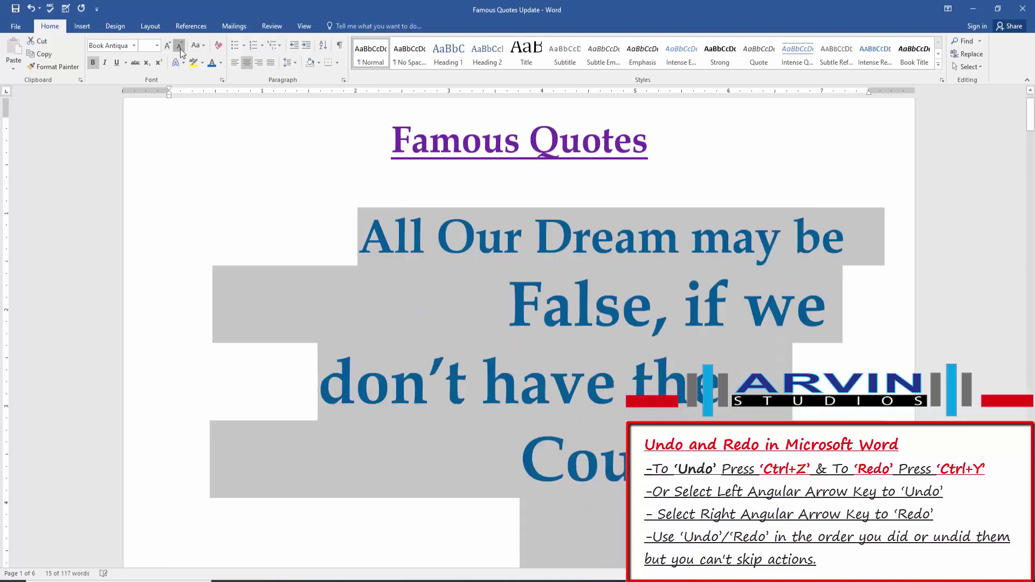
left_click(180, 48)
left_click(180, 48)
left_click(794, 317)
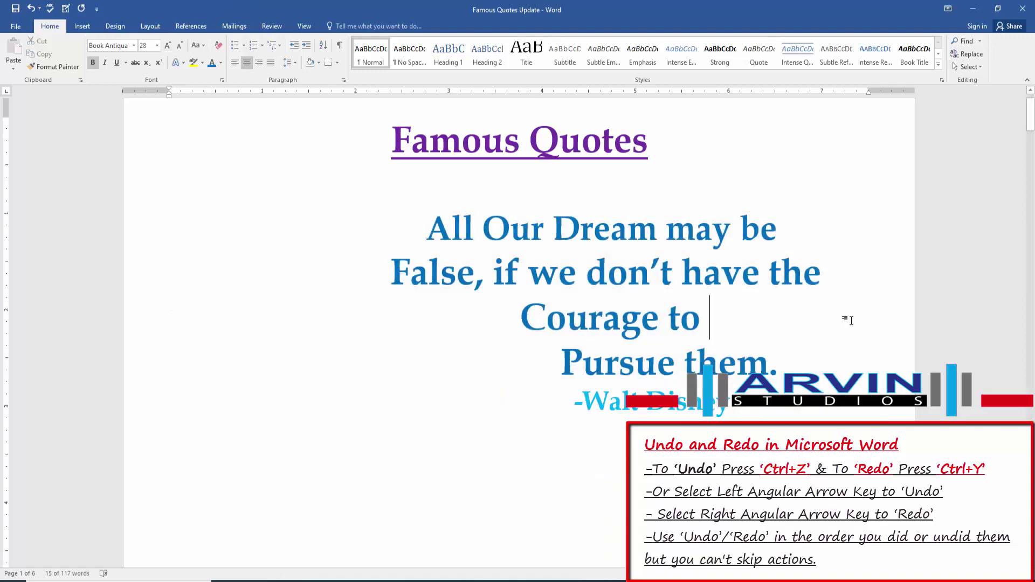
left_click(796, 364)
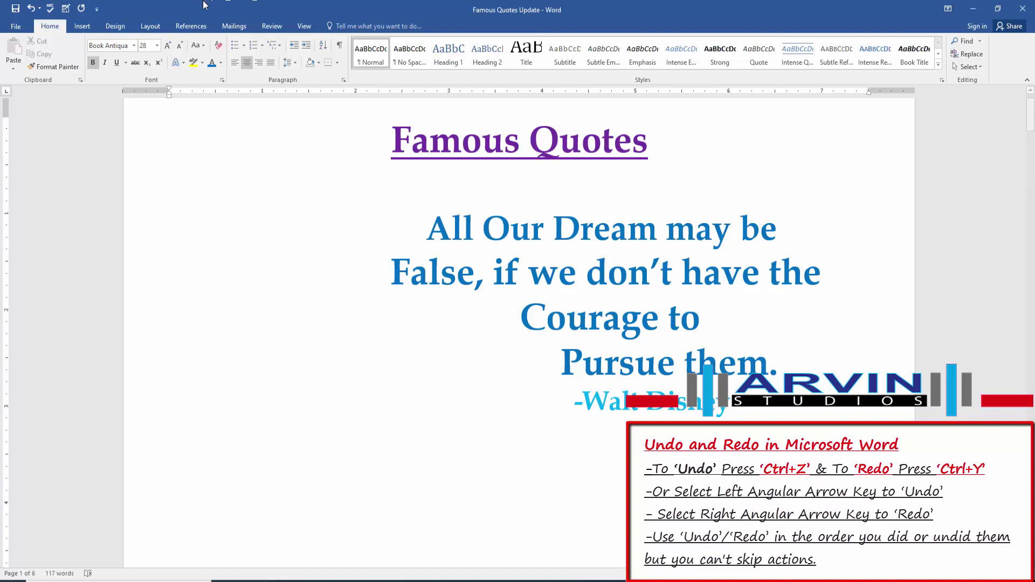
- Undo all the font size changes made to the quote
left_click(30, 9)
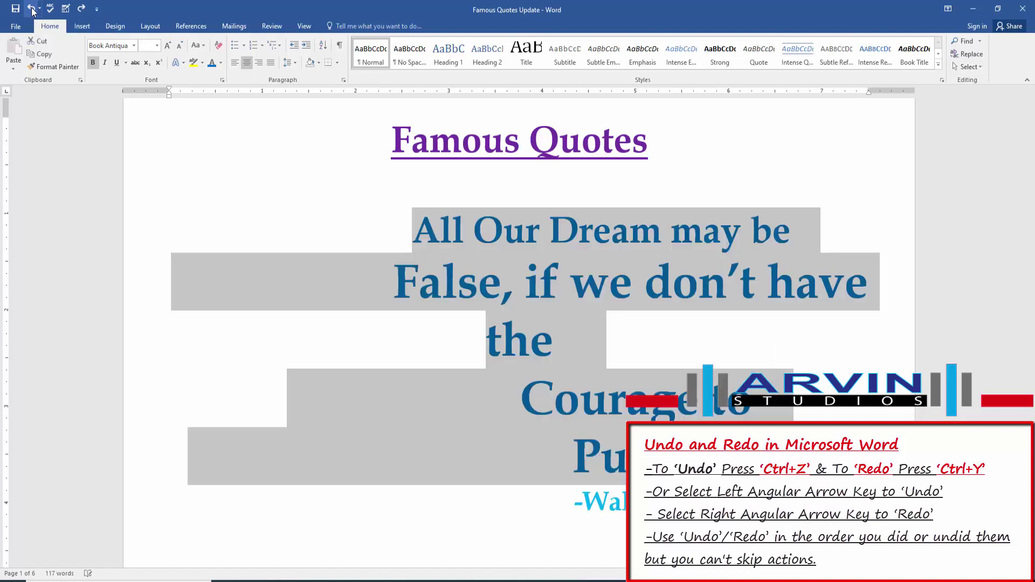
left_click(32, 9)
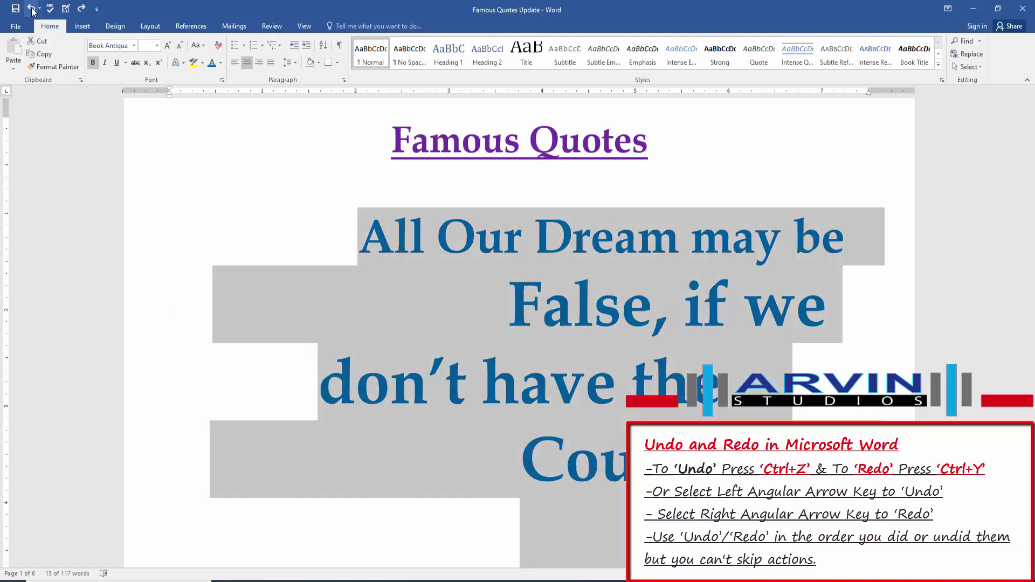
left_click(31, 9)
left_click(32, 10)
left_click(31, 10)
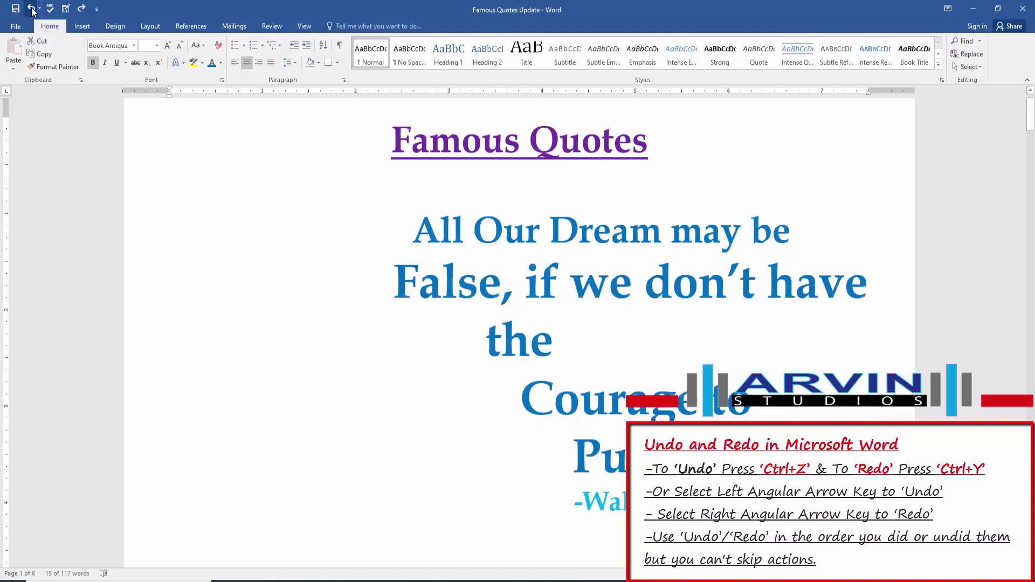
- Undo the space deletions and the wording edits until the quote reads "Can Come True, if we have the" again
left_click(32, 9)
left_click(31, 9)
left_click(32, 10)
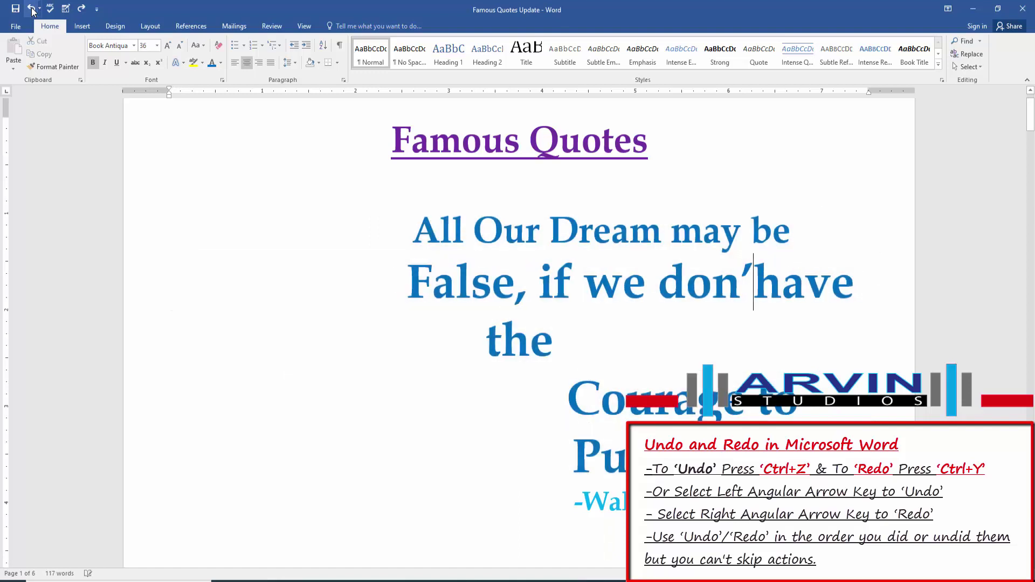
left_click(32, 10)
left_click(32, 10)
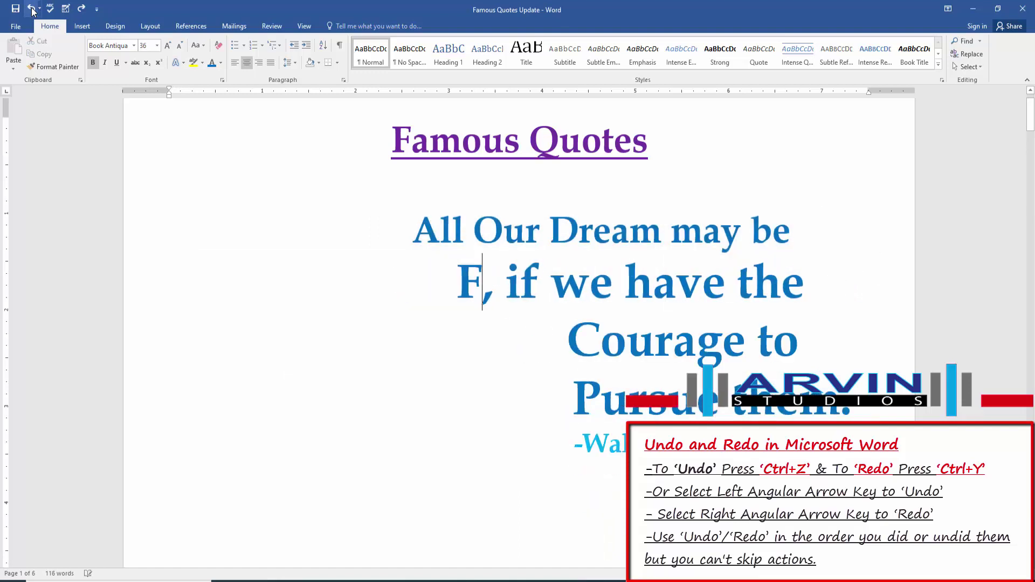
left_click(32, 9)
left_click(32, 9)
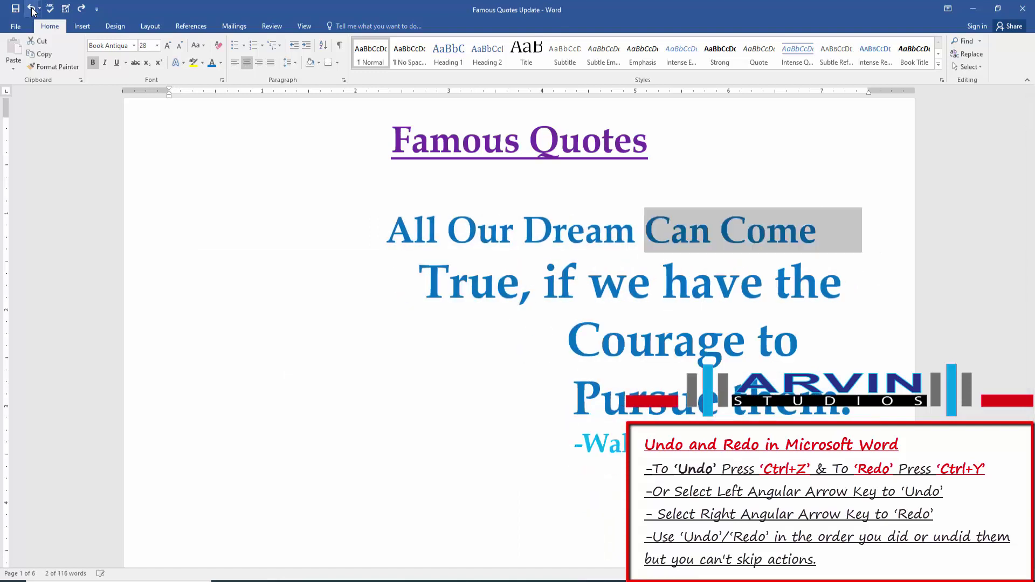
- Undo the earlier edits made to the author line below the quote
left_click(32, 10)
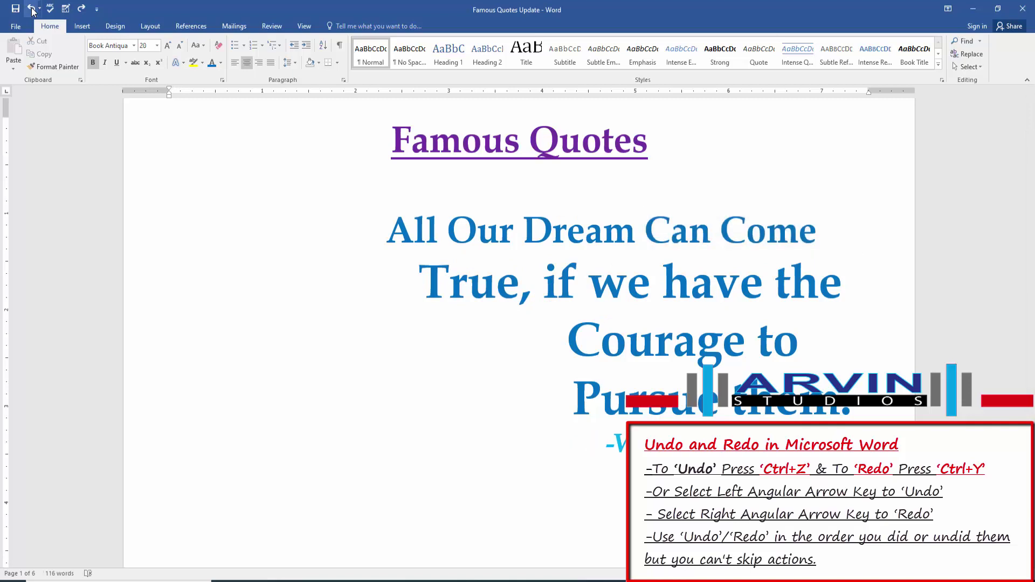
left_click(32, 10)
left_click(32, 10)
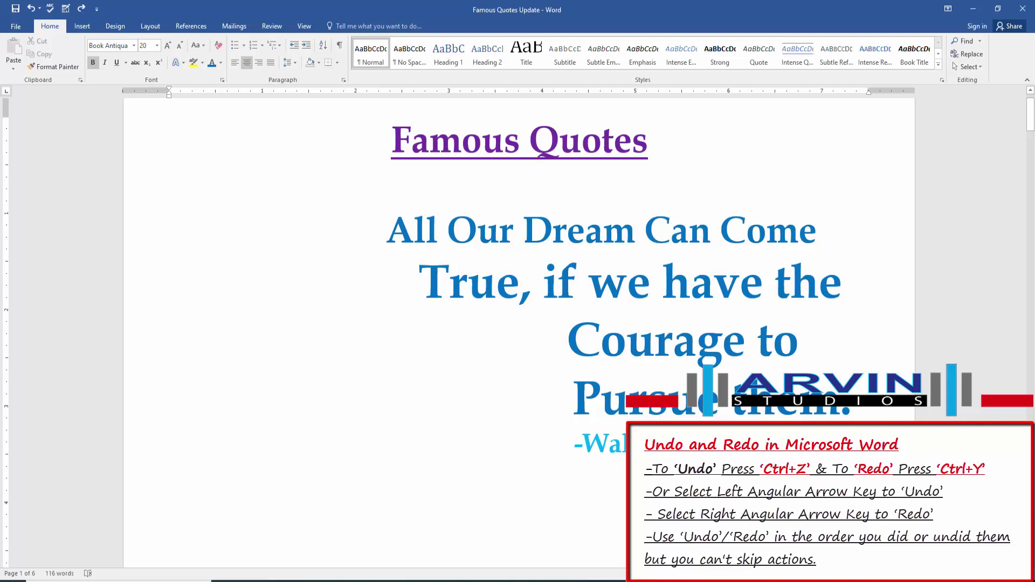
left_click_drag(747, 446, 434, 287)
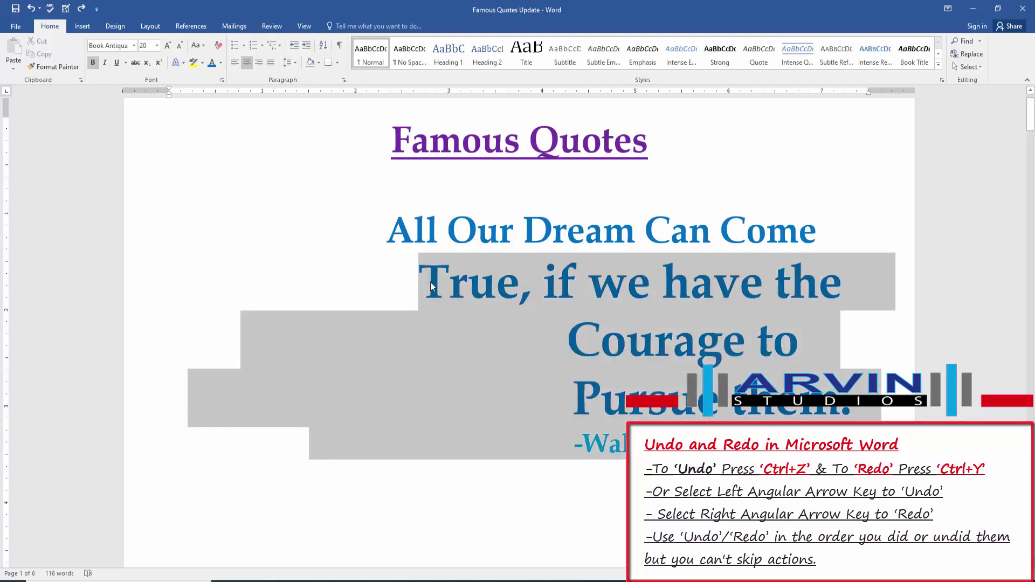
left_click(543, 340)
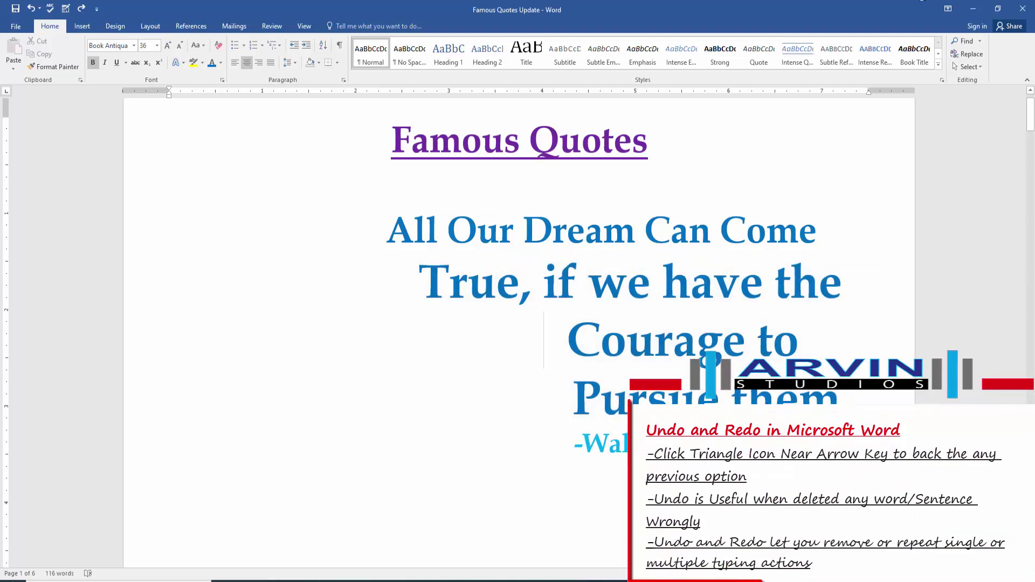
- Undo the most recent Bold action from the undo history, and redo it to make the quote bold again
left_click(40, 8)
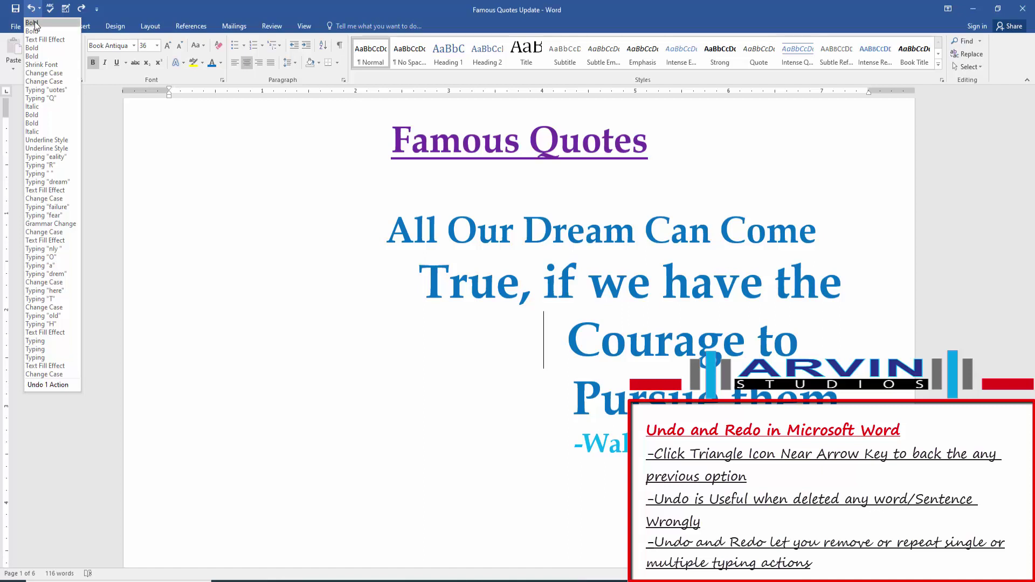
left_click(36, 25)
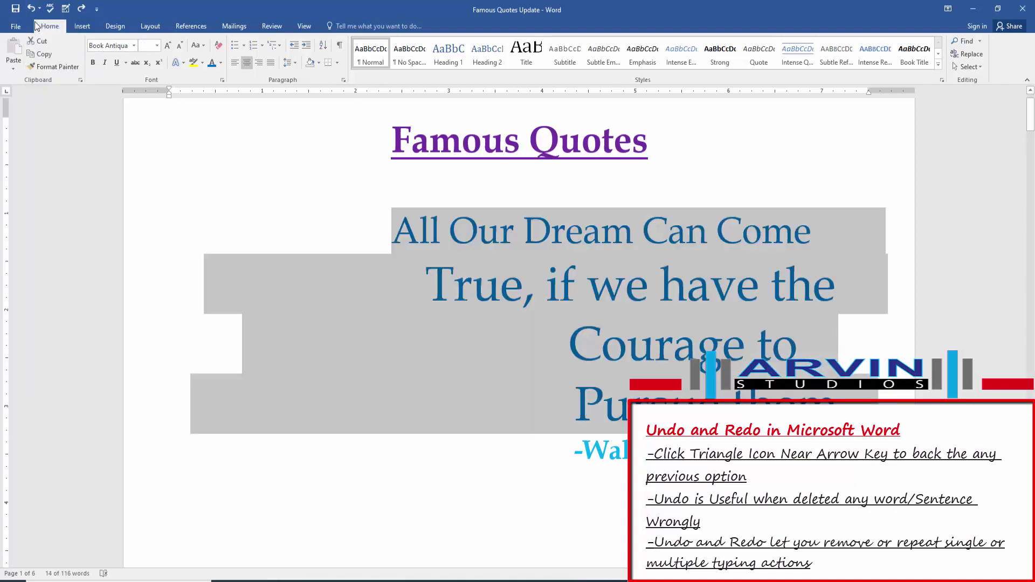
left_click(40, 9)
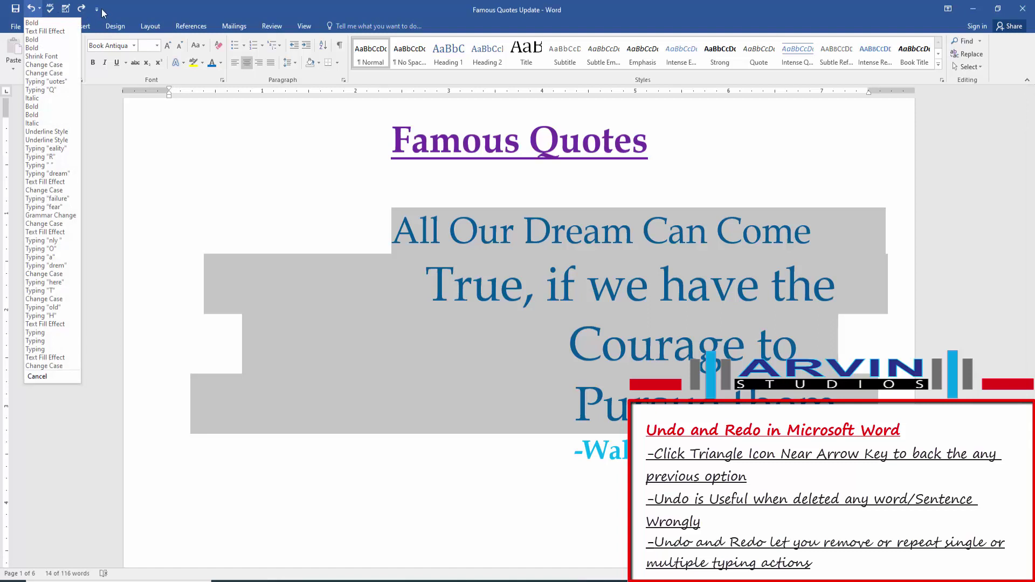
left_click(81, 8)
left_click(80, 9)
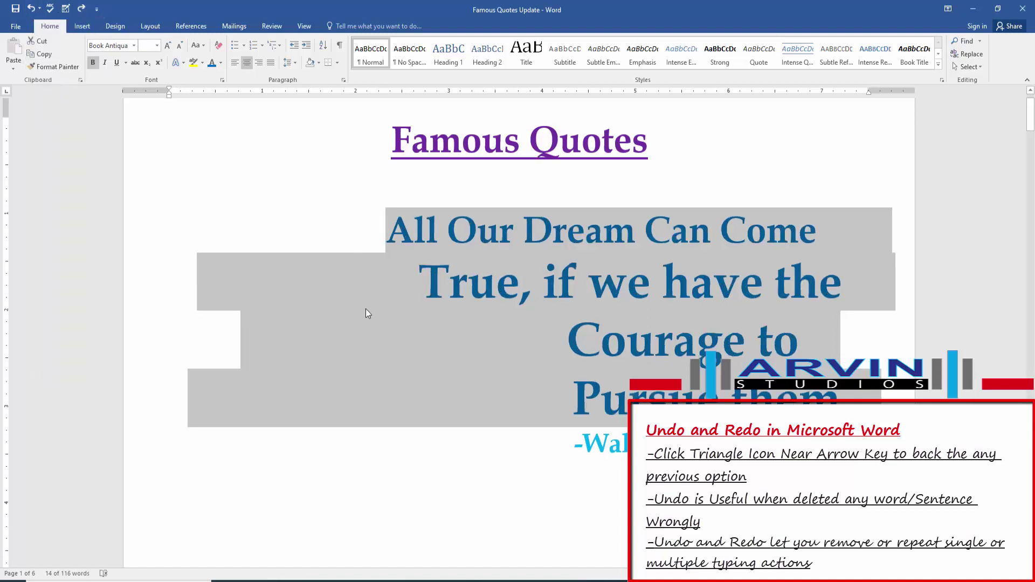
- Redo the author line edits and the replacements "may be" and "False" in the quote
left_click(82, 9)
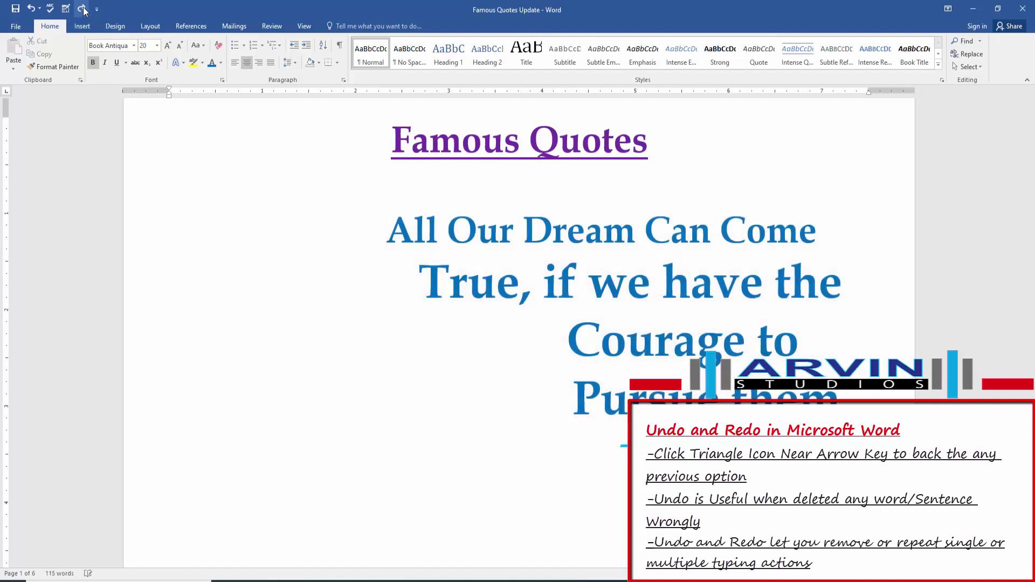
left_click(82, 9)
left_click(83, 8)
left_click(83, 8)
left_click(83, 8)
left_click(83, 9)
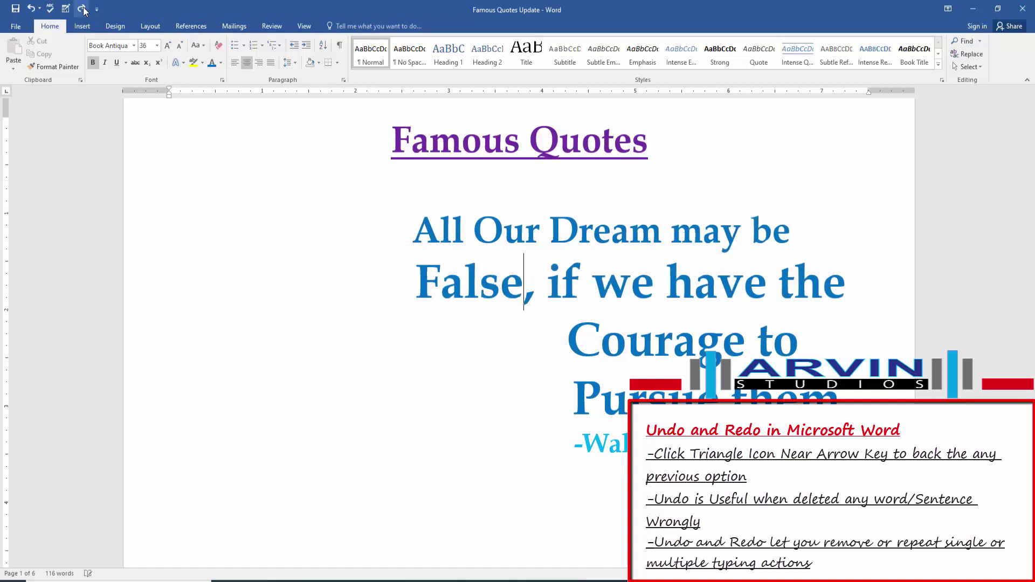
- Redo the insertion of "don't" before "have" in the quote
left_click(83, 9)
left_click(83, 9)
left_click(83, 9)
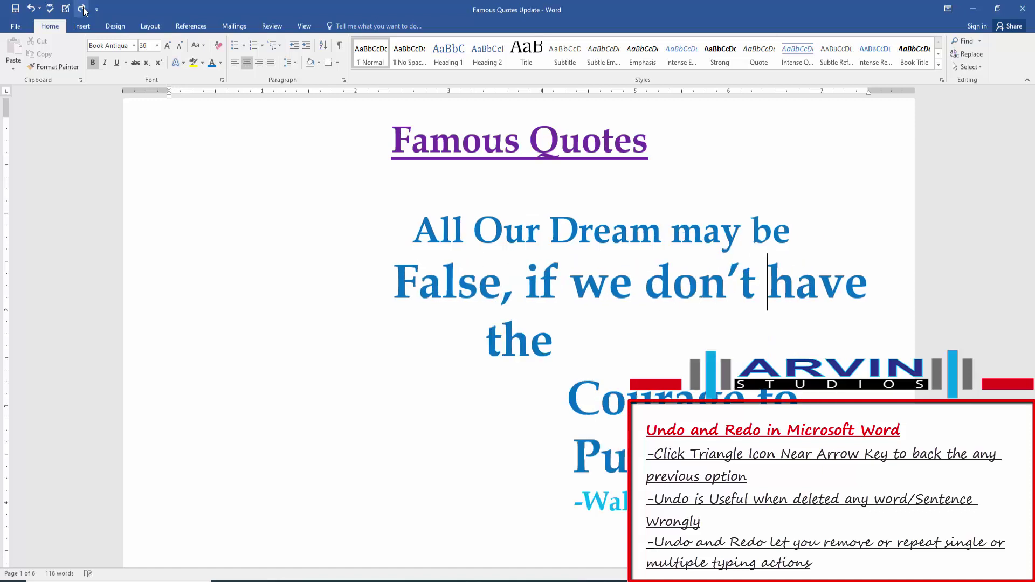
- Redo all the remaining font size changes on the quote and deselect the text
left_click(83, 8)
left_click(83, 8)
left_click(83, 9)
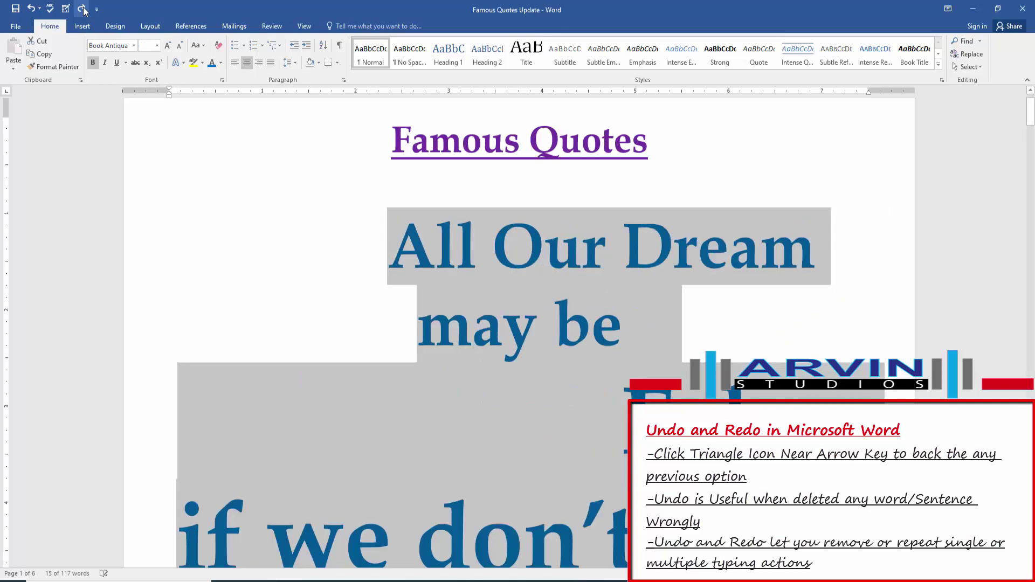
left_click(83, 9)
left_click(83, 9)
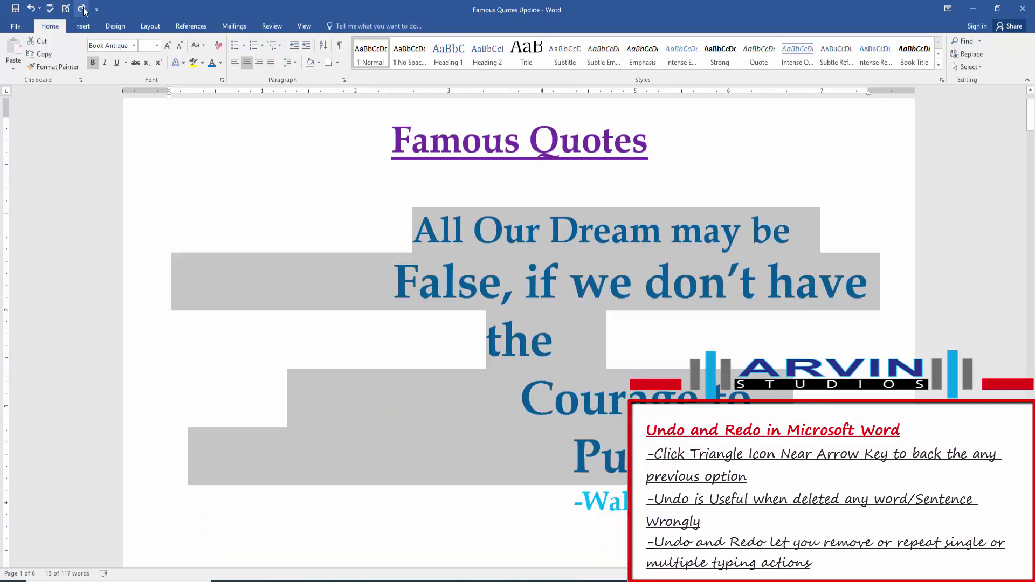
left_click(83, 9)
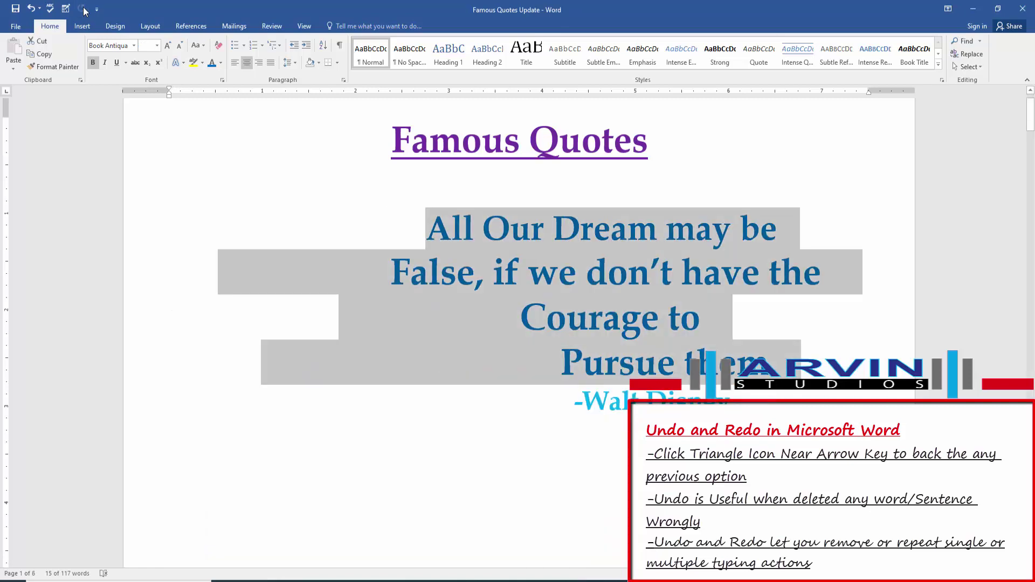
left_click(243, 194)
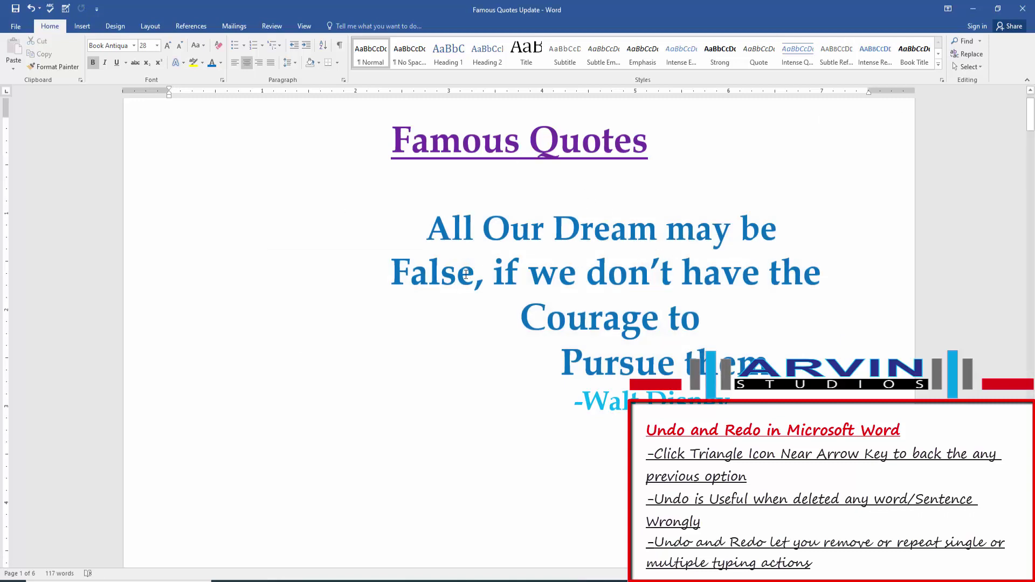
- Review the redone wording by highlighting "False" and "don't have" in the quote's second line
left_click_drag(466, 274, 370, 283)
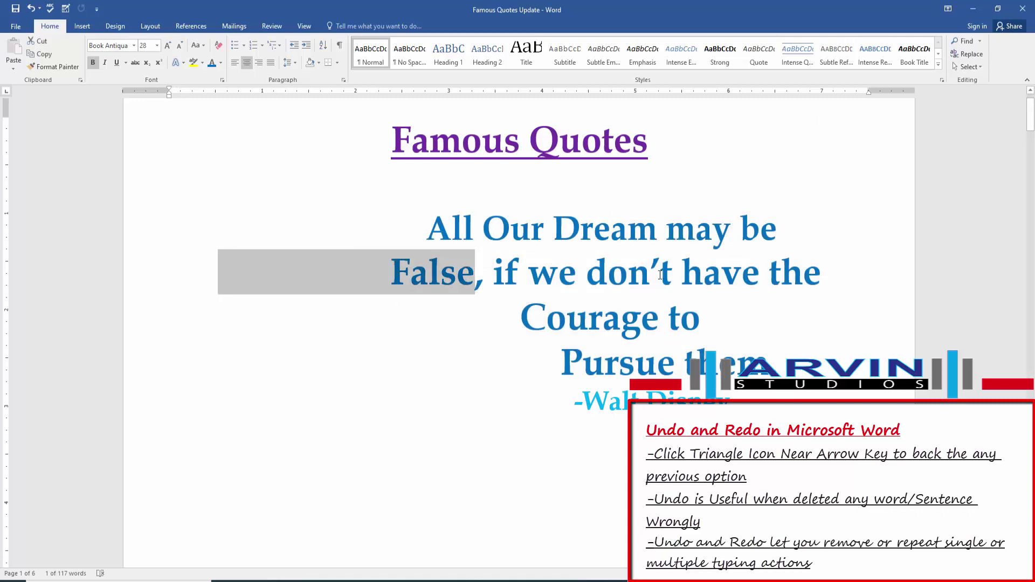
left_click_drag(758, 278, 616, 277)
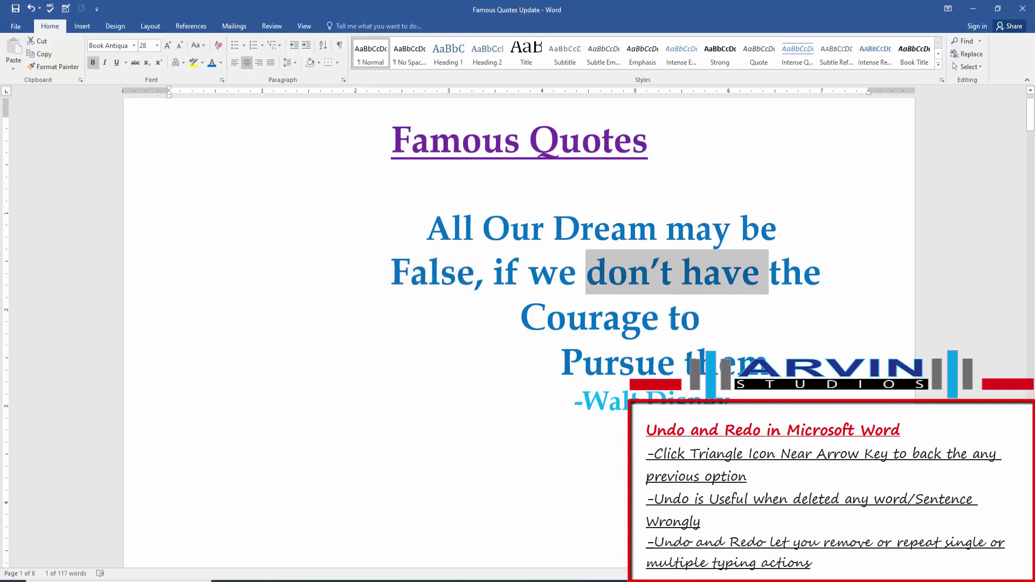
left_click(520, 440)
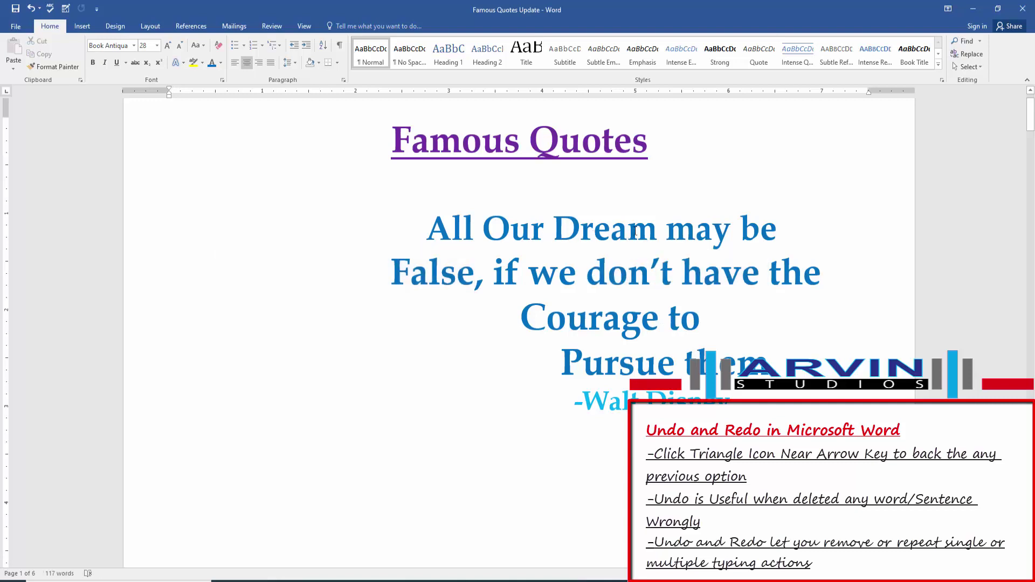
- Delete "All Our Dream" from the quote's first line and undo the deletion
left_click_drag(665, 227, 475, 225)
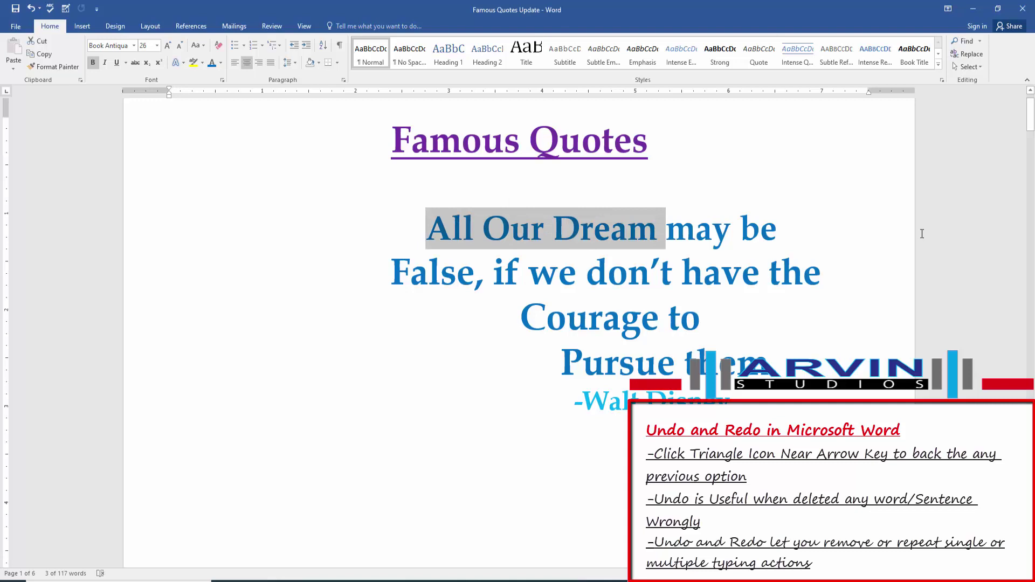
key("Delete")
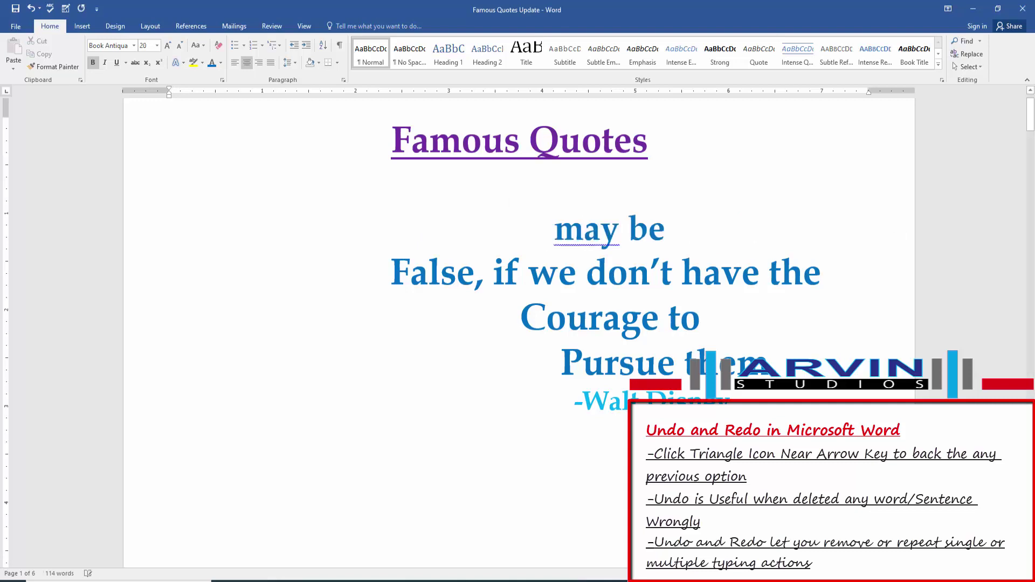
left_click(32, 8)
left_click(743, 270)
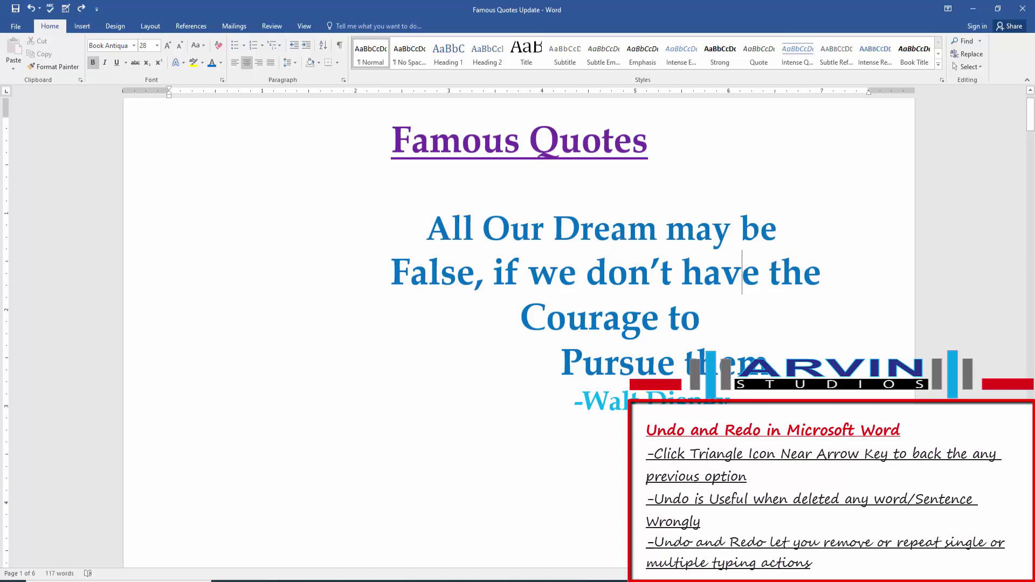
- Insert a line break before the author's name below the quote and undo it
scroll(748, 396, "down", 5)
scroll(748, 395, "up", 5)
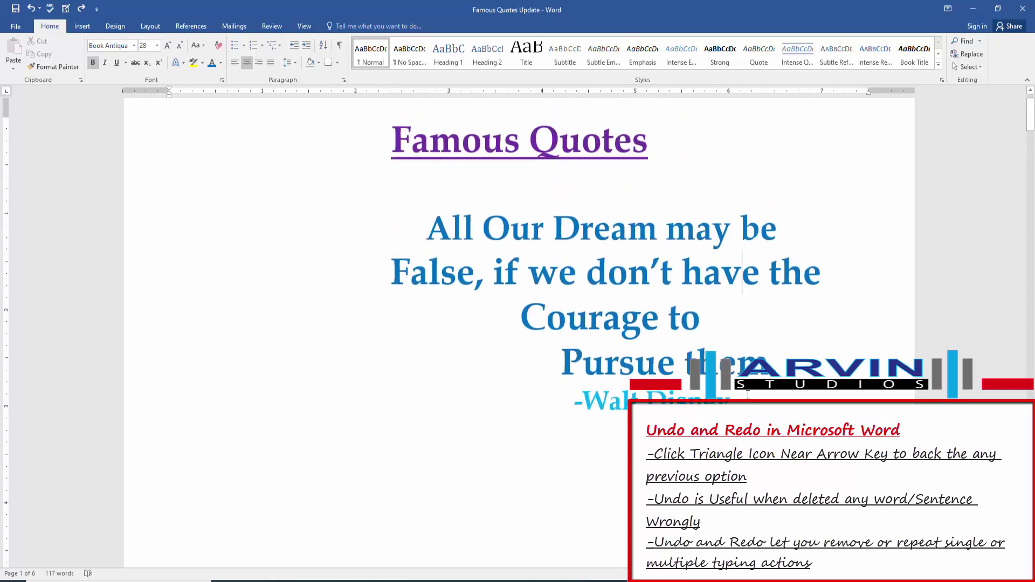
left_click(556, 402)
key("Return")
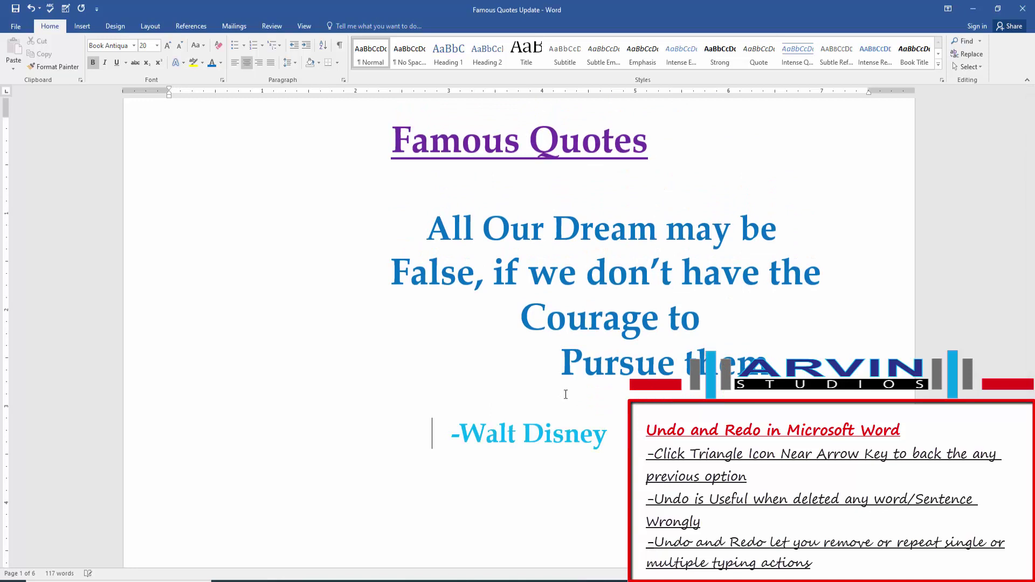
left_click(31, 8)
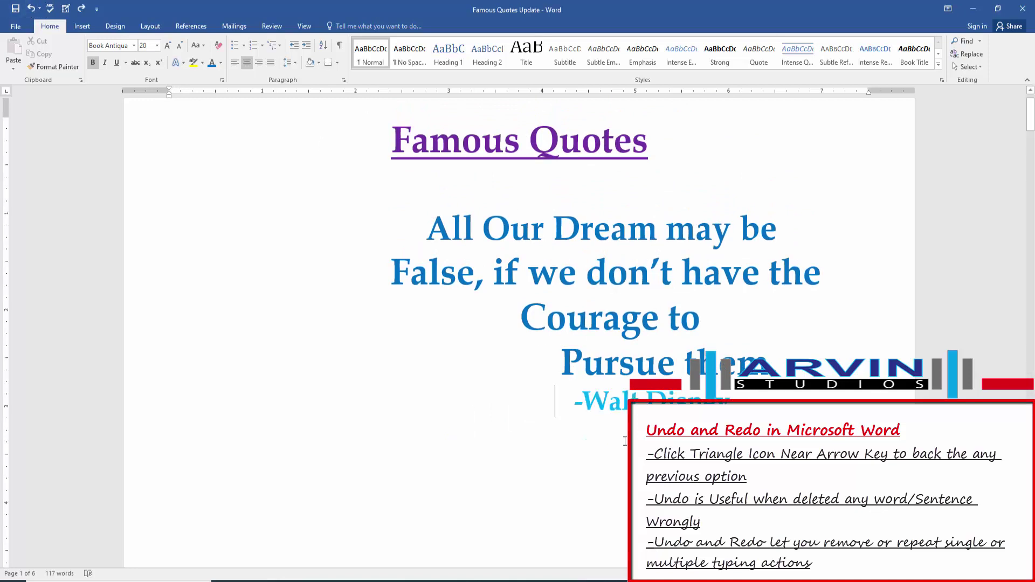
- Delete the "Courage to" line from the quote and undo the deletion
left_click_drag(708, 318, 502, 321)
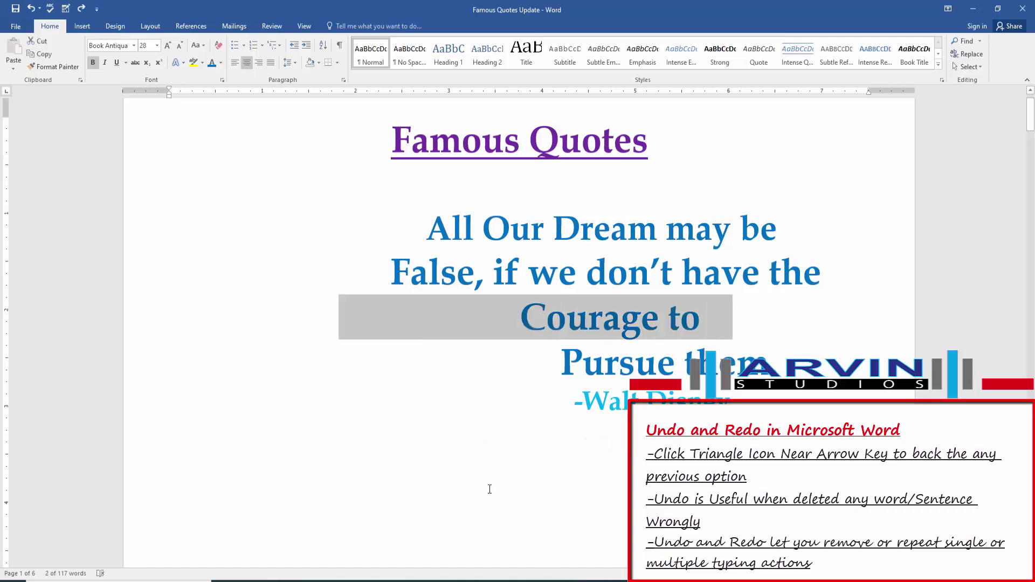
key("Delete")
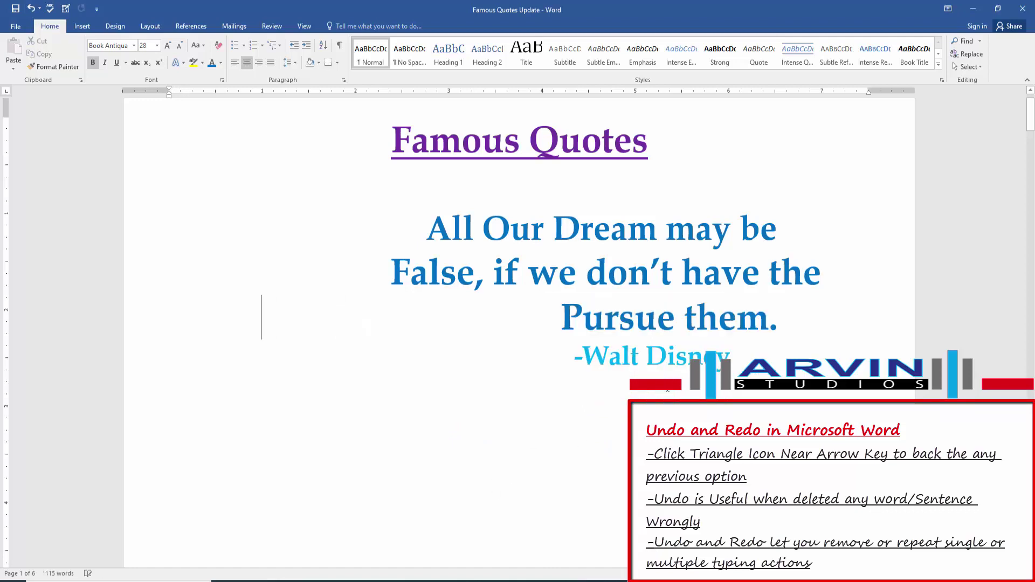
left_click(30, 9)
left_click(772, 321)
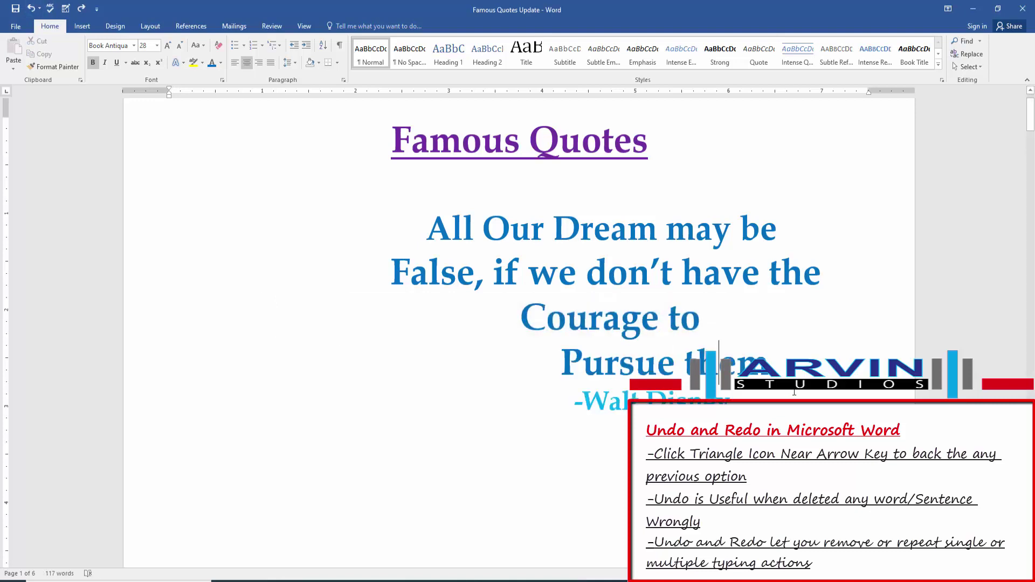
- Cycle the letter case of the quote's first line through uppercase to "All Our Dream May Be", with each word capitalized
left_click_drag(808, 218, 465, 222)
key("shift+F3")
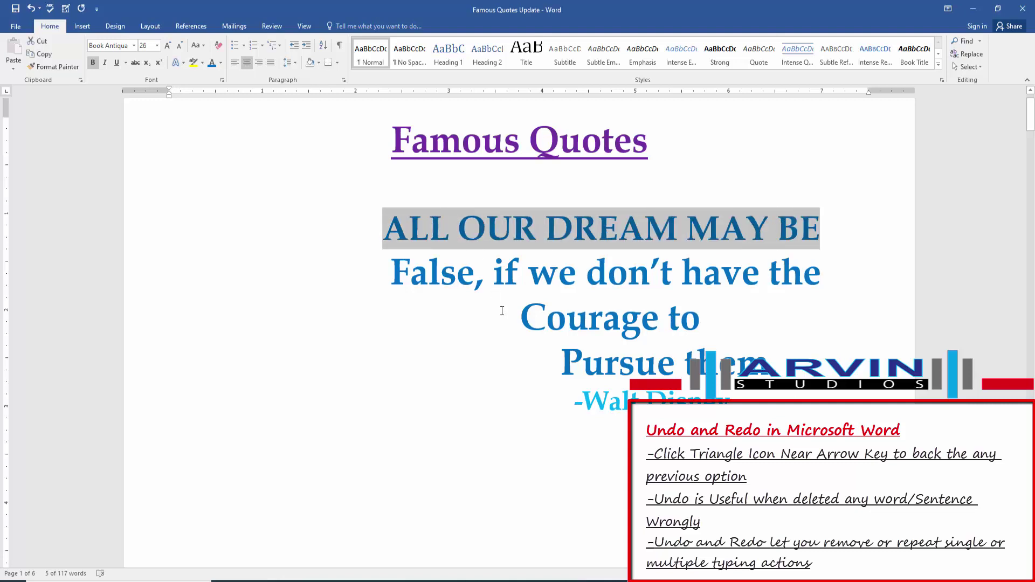
key("shift+F3")
key("shift+F3")
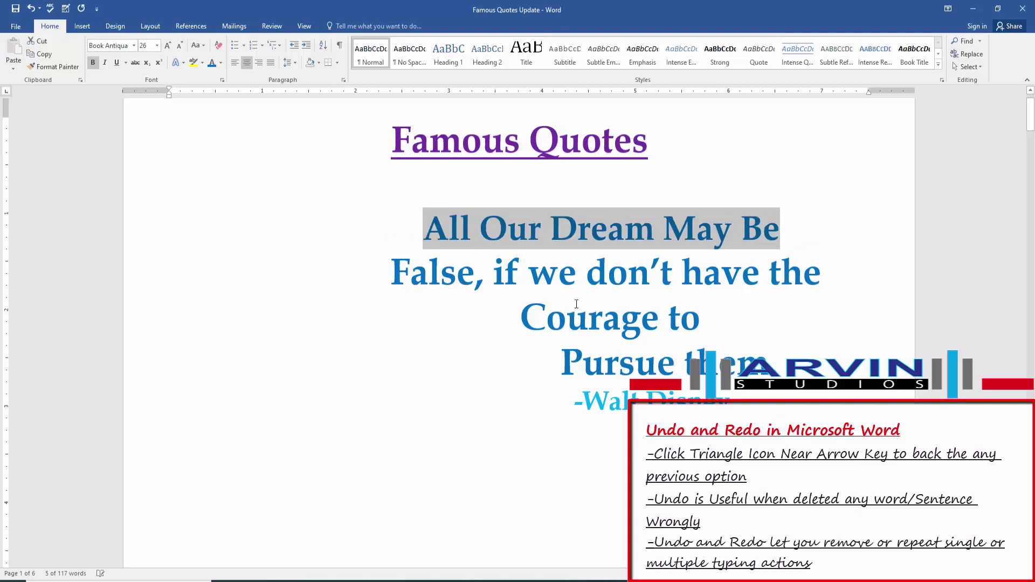
left_click(823, 322)
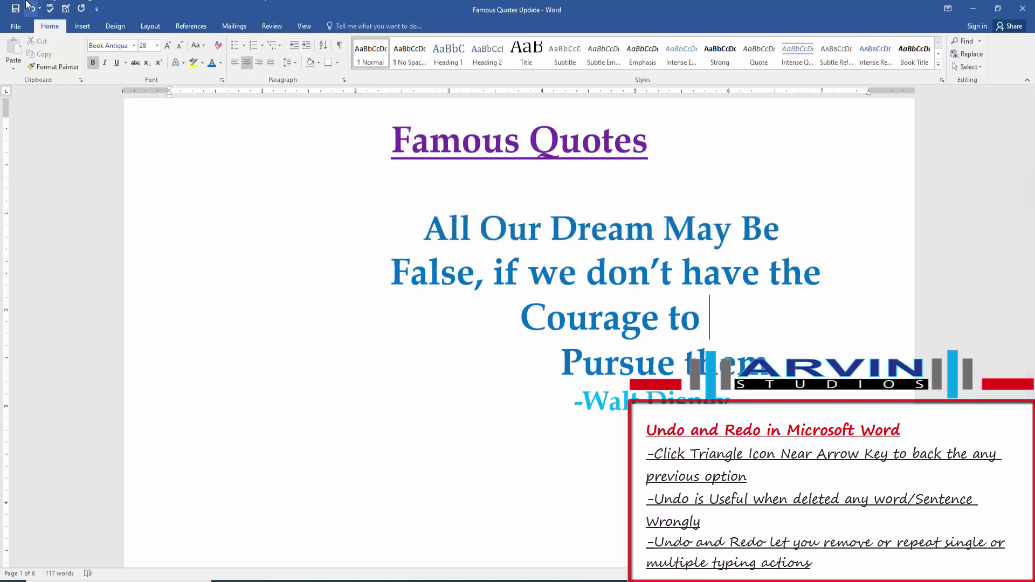